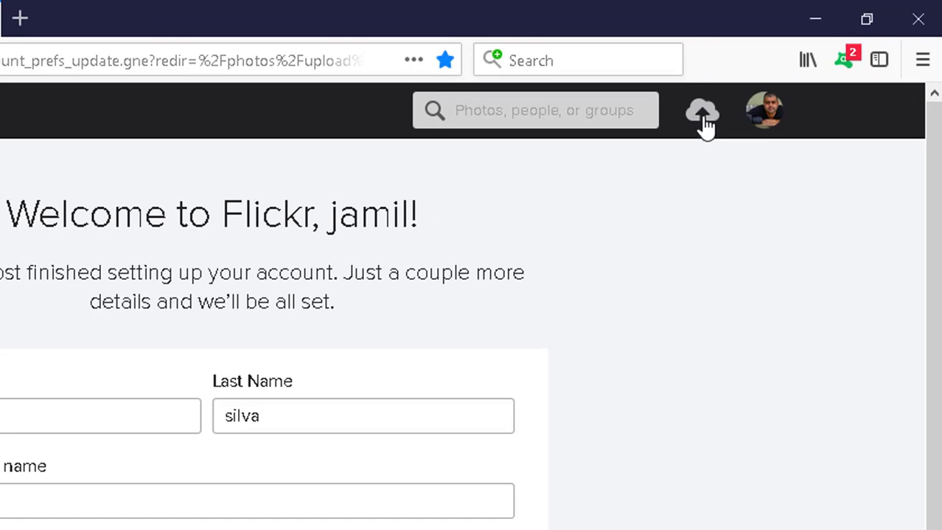
- Go to Flickr's photo upload page from the top-bar cloud upload icon
{"action": "left_click", "coordinate": [704, 121]}
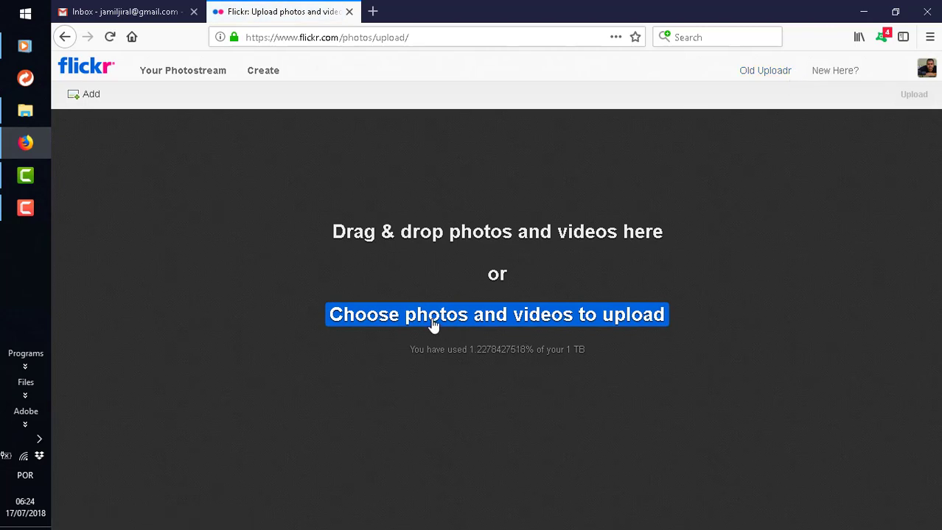
- Select every sunset photo in Downloads › Flickr, starting from _D756454, for upload
{"action": "left_click", "coordinate": [549, 326]}
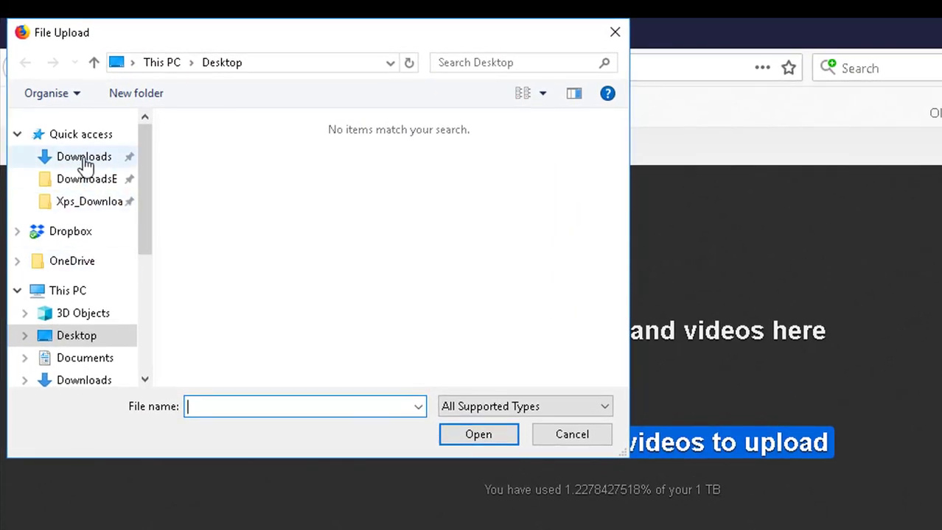
{"action": "left_click", "coordinate": [84, 159]}
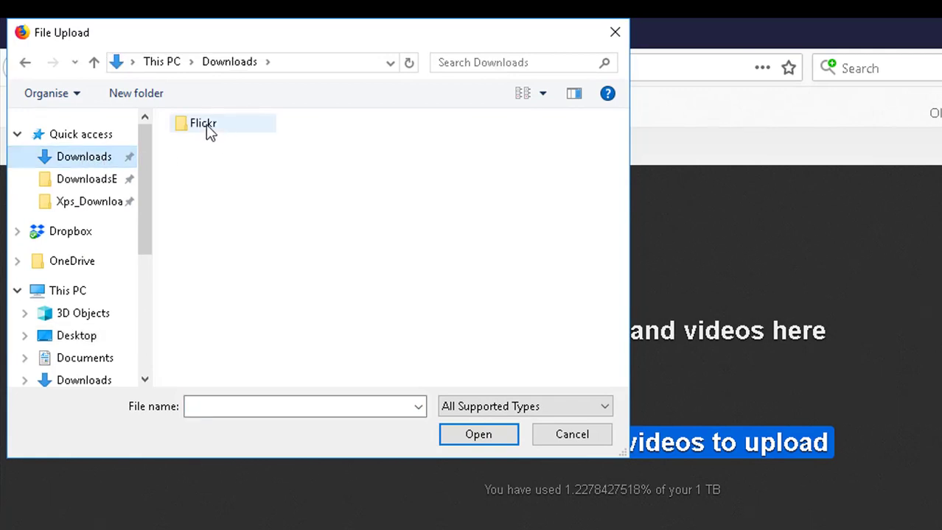
{"action": "double_click", "coordinate": [206, 127]}
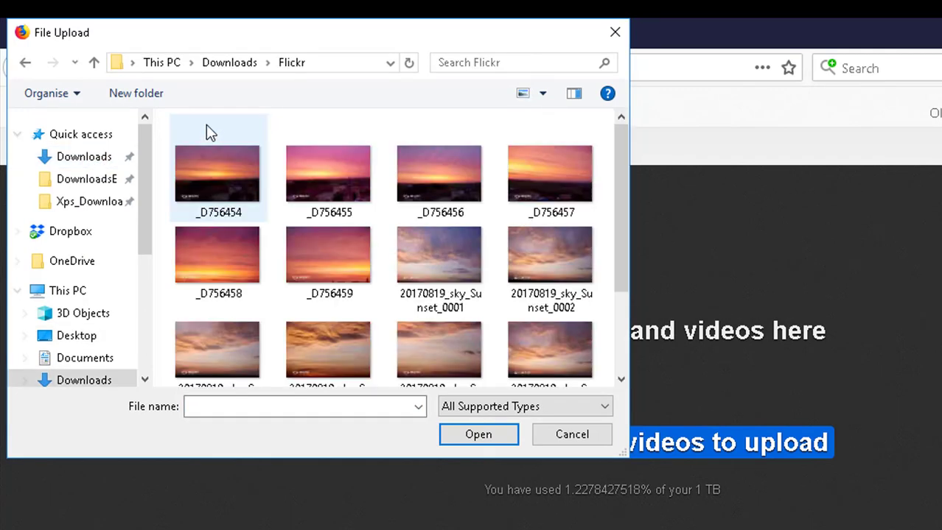
{"action": "left_click", "coordinate": [207, 193]}
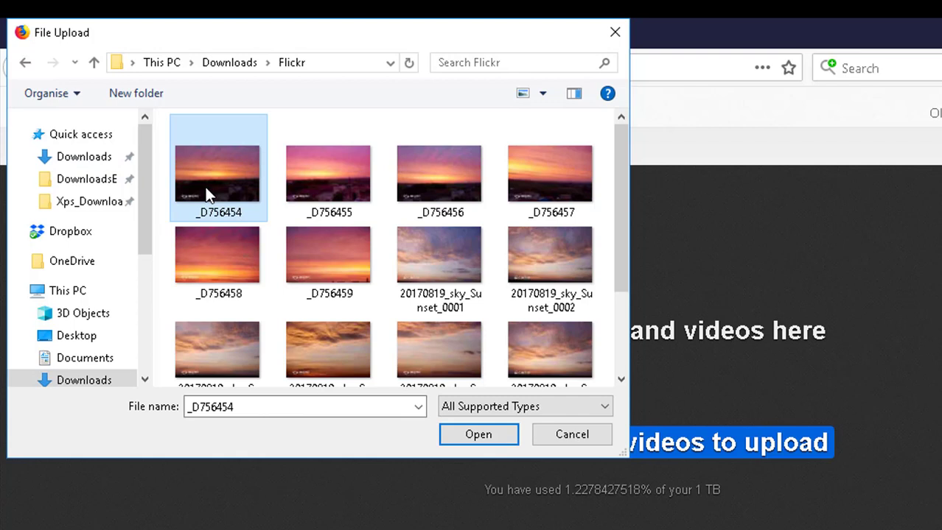
{"action": "key", "text": "ctrl+a"}
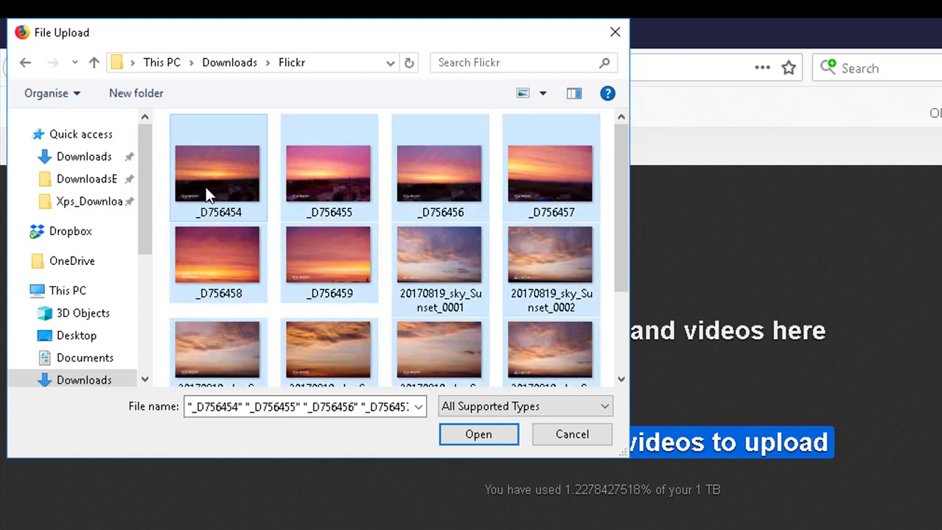
{"action": "left_click", "coordinate": [460, 437]}
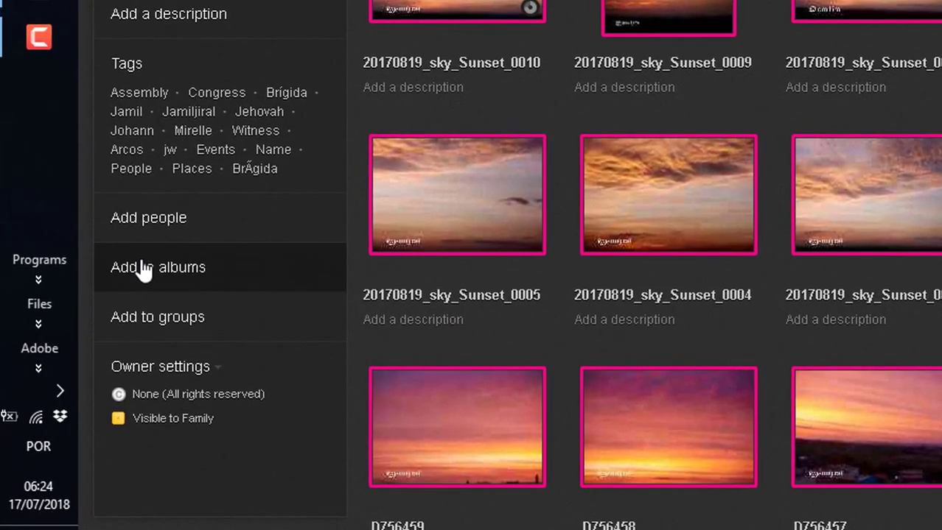
{"action": "left_click", "coordinate": [144, 269]}
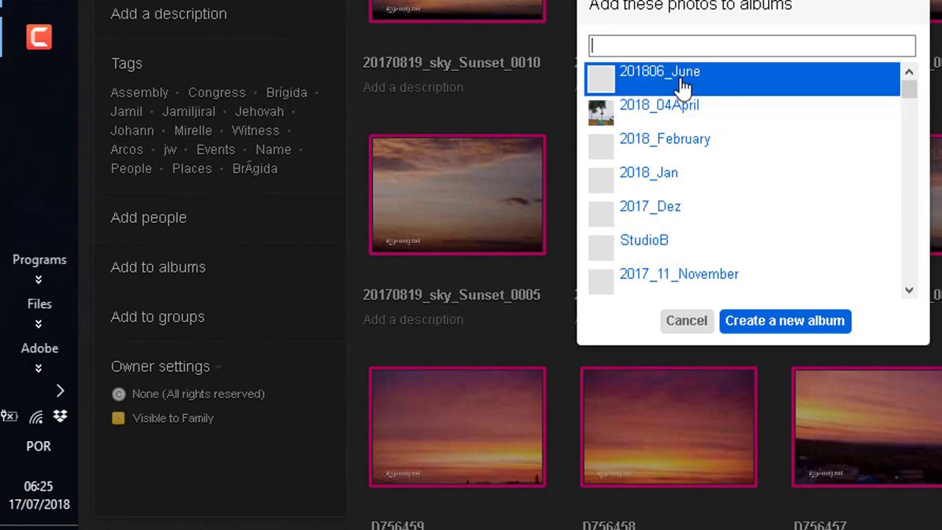
{"action": "left_click", "coordinate": [766, 326]}
{"action": "type", "text": "yyyyyy"}
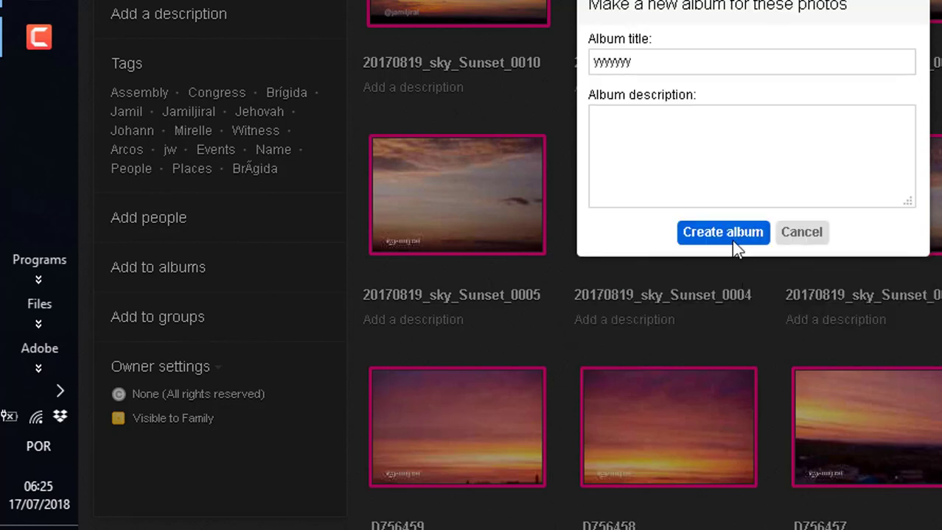
{"action": "left_click", "coordinate": [816, 243]}
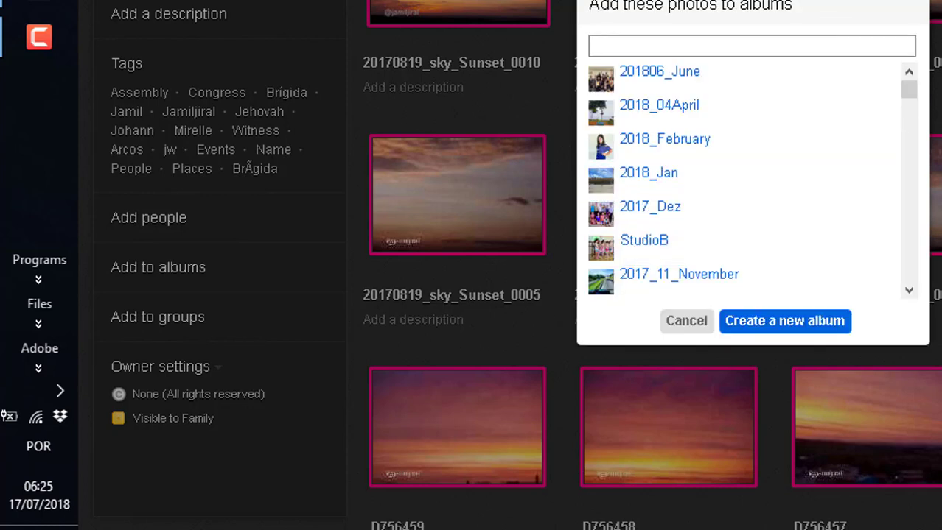
{"action": "key", "text": "Escape"}
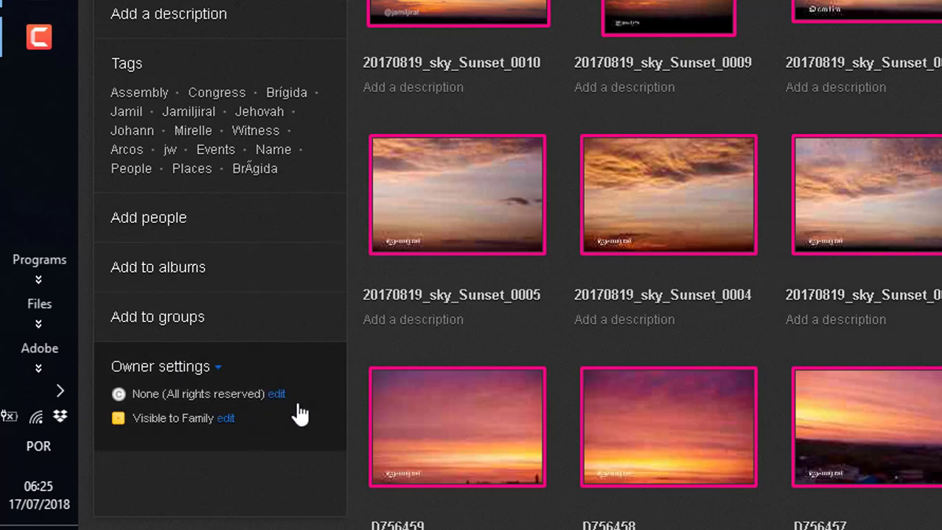
- Set the sunset photos' Owner settings privacy to 'Anyone (public)'
{"action": "left_click", "coordinate": [220, 372]}
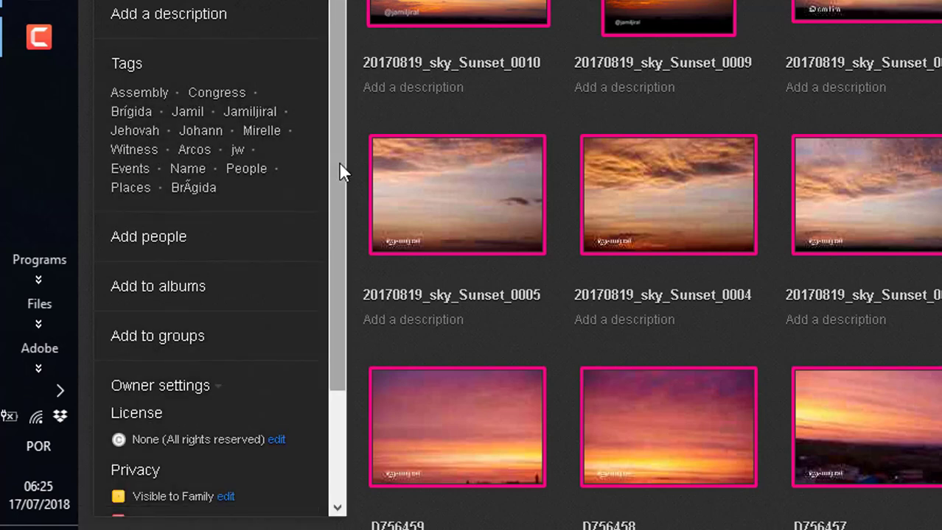
{"action": "left_click_drag", "start_coordinate": [343, 173], "coordinate": [346, 468]}
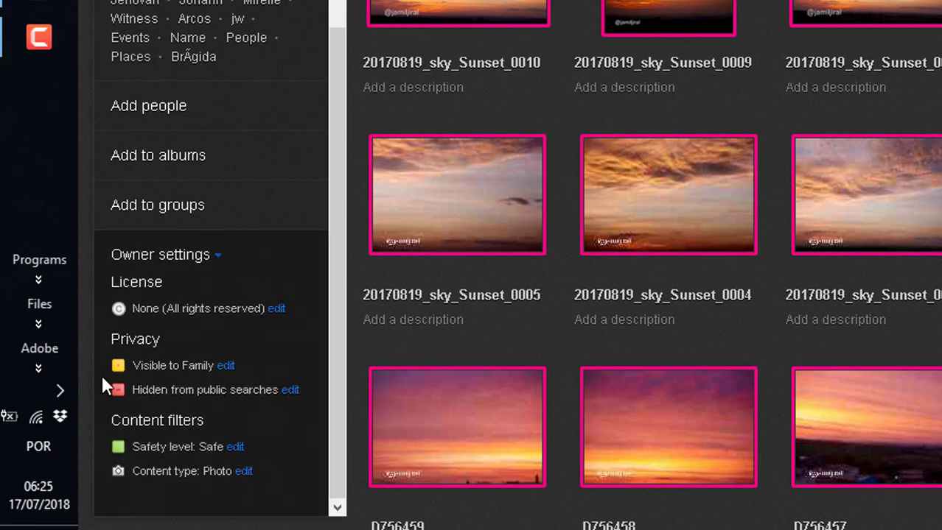
{"action": "left_click", "coordinate": [124, 377]}
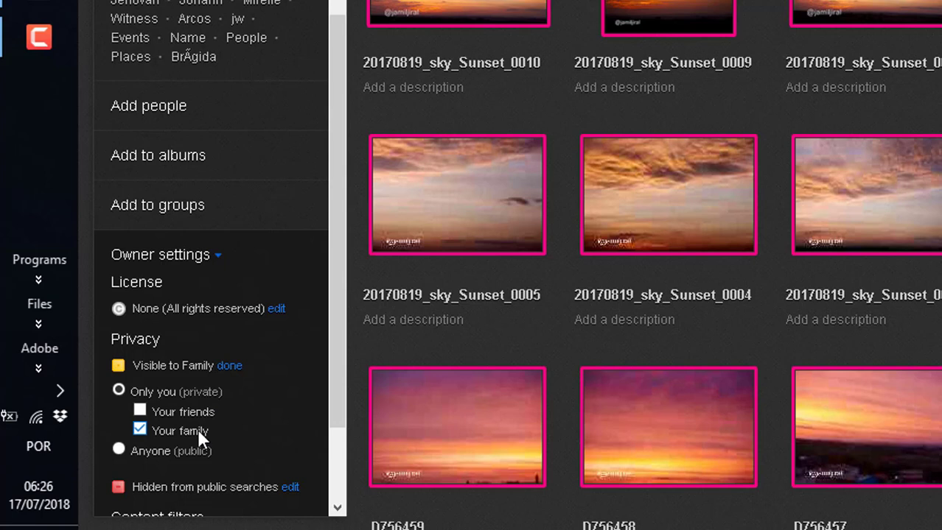
{"action": "left_click", "coordinate": [118, 453]}
{"action": "left_click", "coordinate": [119, 451]}
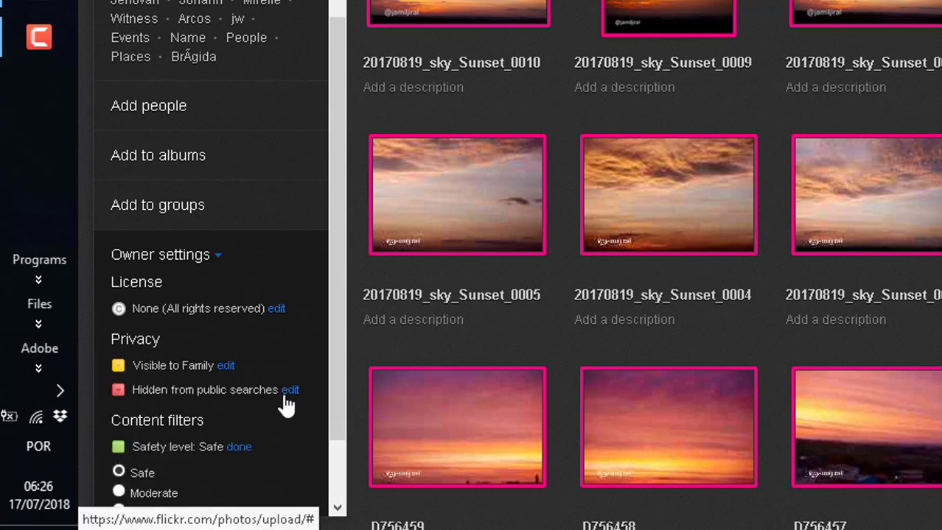
{"action": "left_click", "coordinate": [226, 367]}
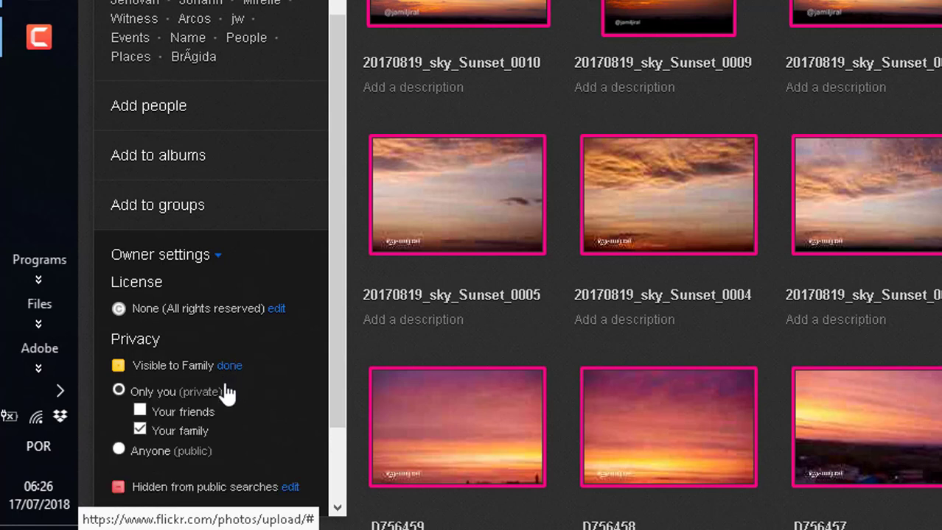
{"action": "left_click", "coordinate": [119, 450]}
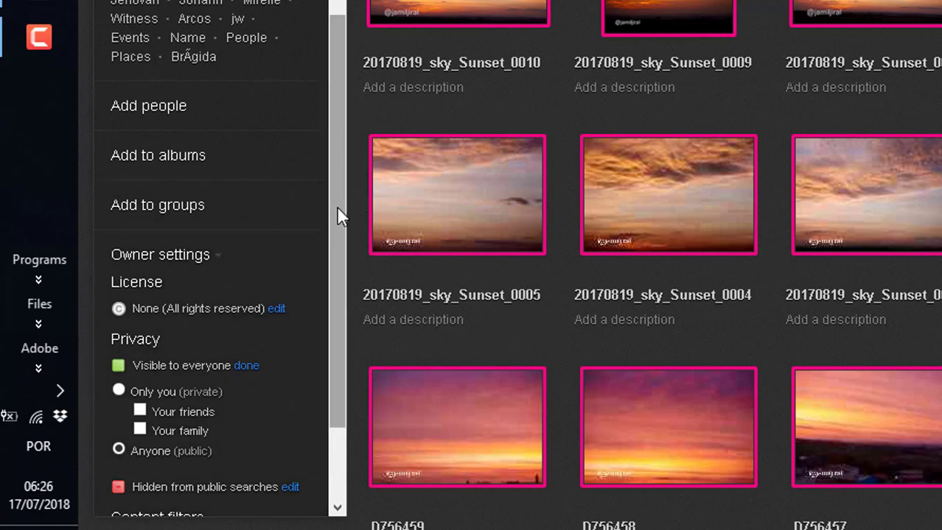
{"action": "left_click_drag", "start_coordinate": [338, 112], "coordinate": [346, 20]}
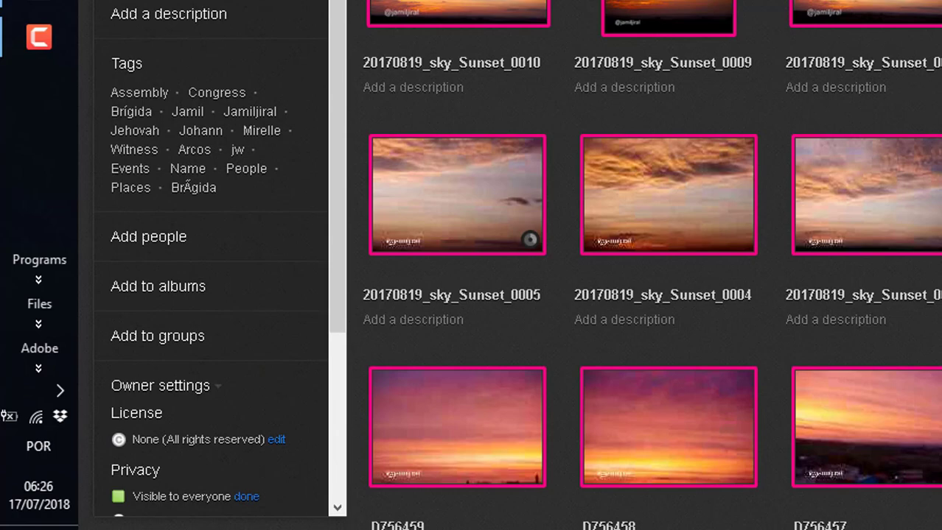
{"action": "mouse_move", "coordinate": [422, 220]}
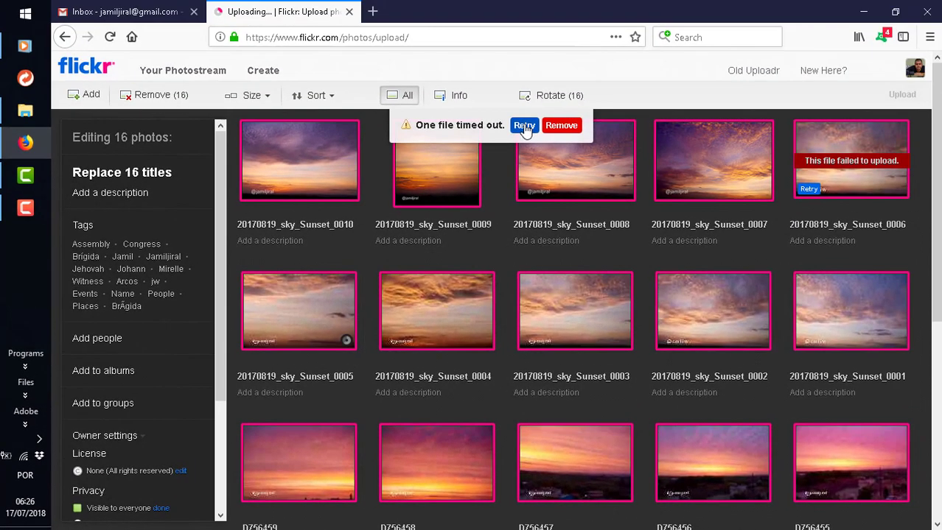
- Retry the timed-out photo so the uploader shows 'Upload 16 Photos'
{"action": "left_click", "coordinate": [524, 122]}
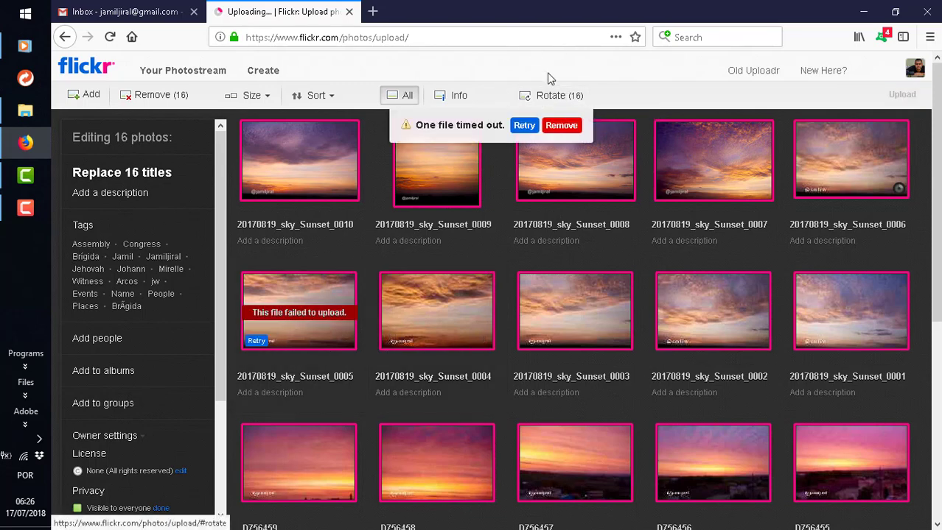
{"action": "left_click", "coordinate": [523, 127]}
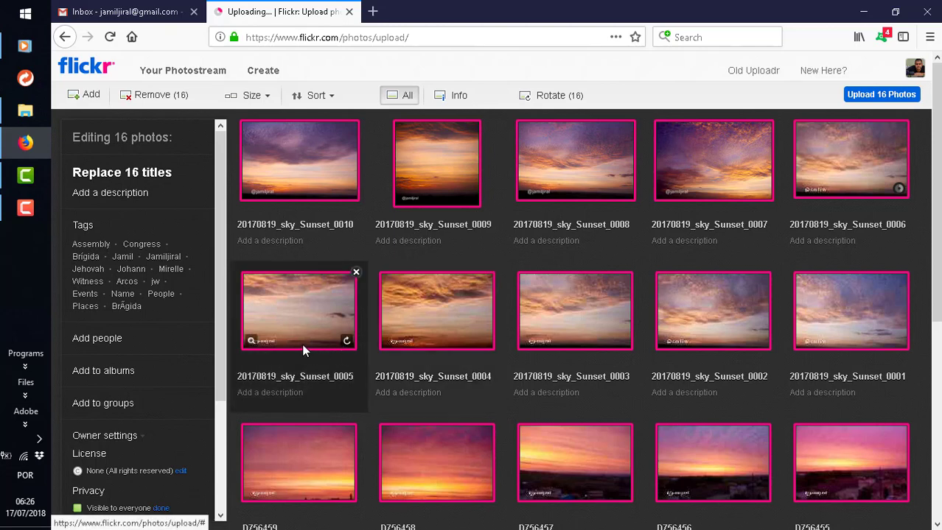
{"action": "left_click", "coordinate": [897, 190]}
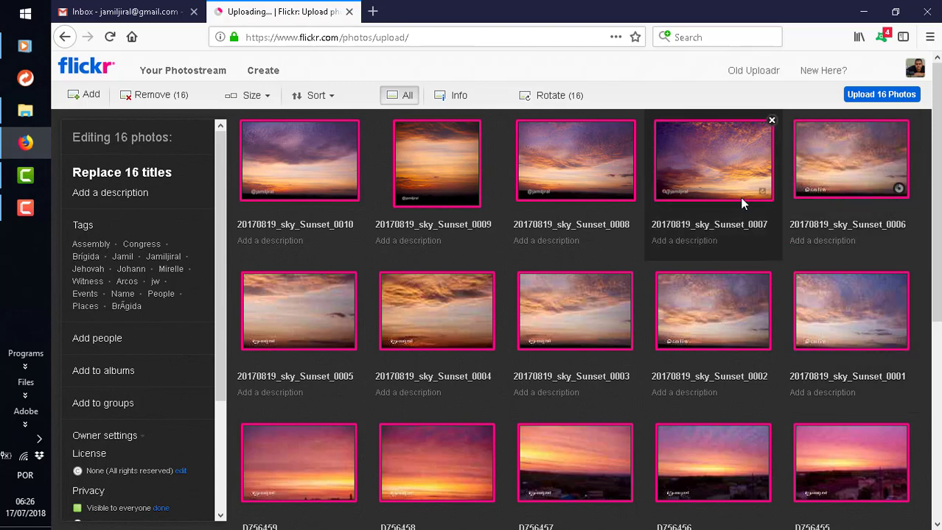
- Remove the first two _D7564 photos from the upload batch, confirming each removal
{"action": "mouse_move", "coordinate": [714, 161]}
{"action": "left_click", "coordinate": [930, 418]}
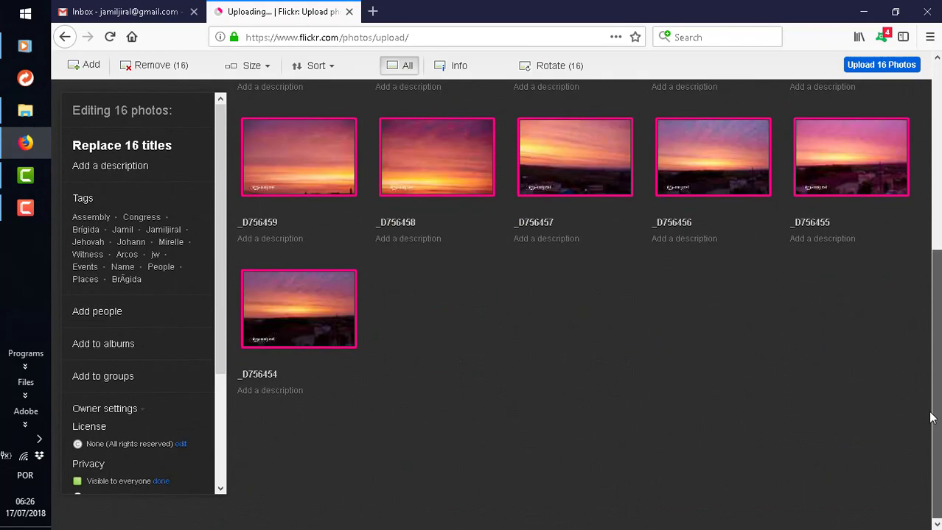
{"action": "left_click_drag", "start_coordinate": [930, 346], "coordinate": [930, 203]}
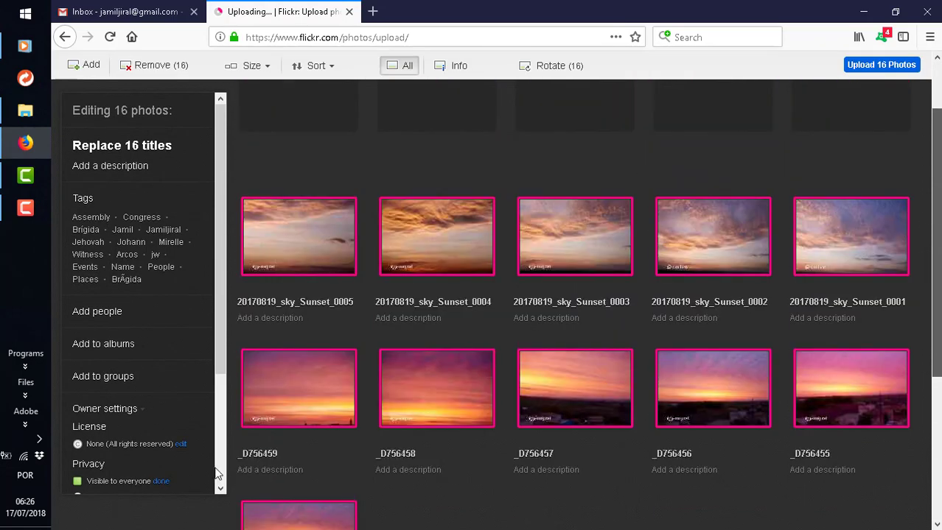
{"action": "left_click", "coordinate": [299, 395]}
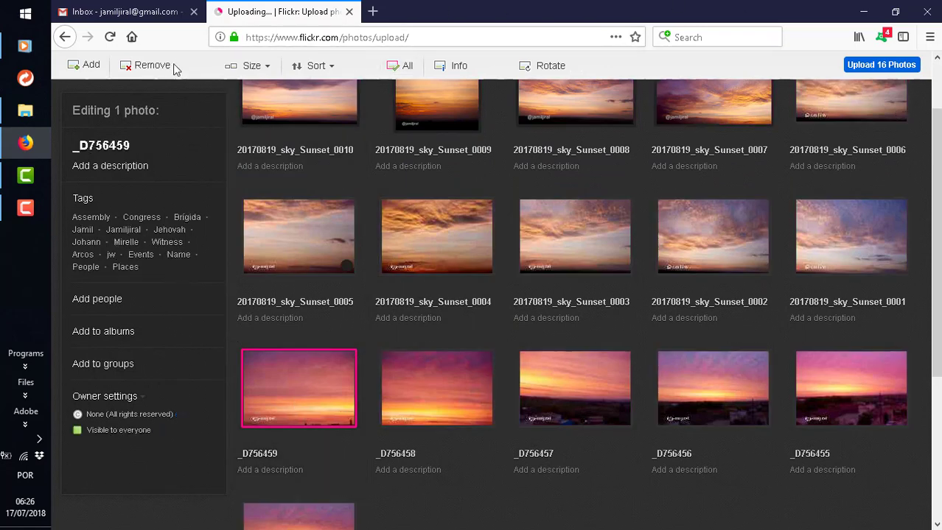
{"action": "left_click", "coordinate": [151, 65]}
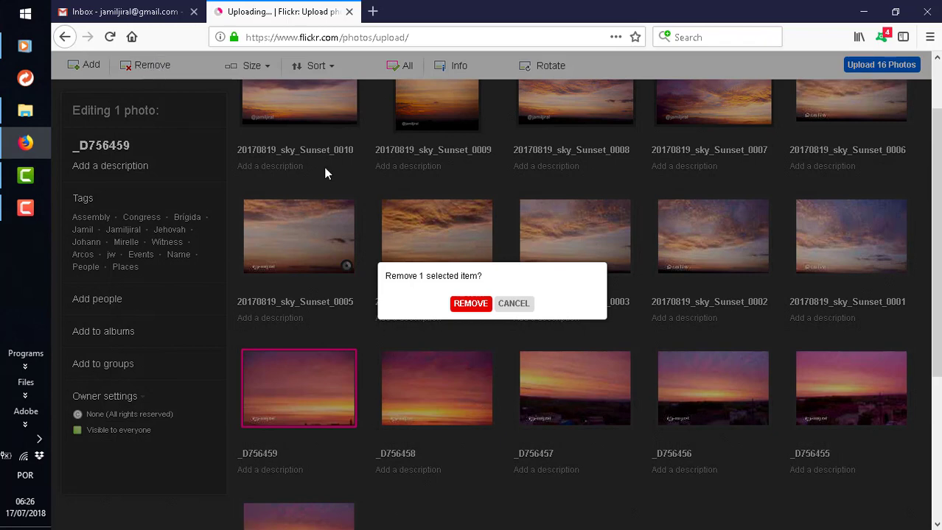
{"action": "left_click", "coordinate": [461, 305]}
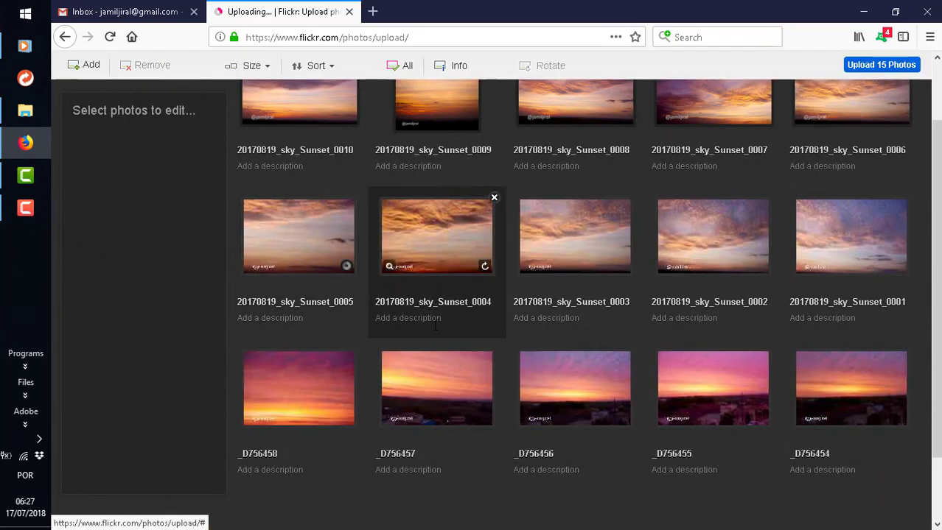
{"action": "left_click", "coordinate": [428, 394]}
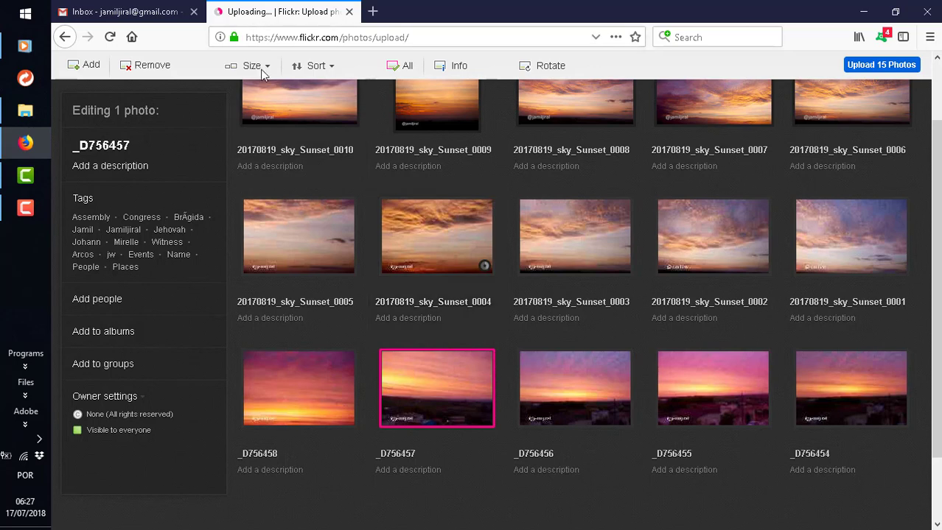
{"action": "mouse_move", "coordinate": [575, 388]}
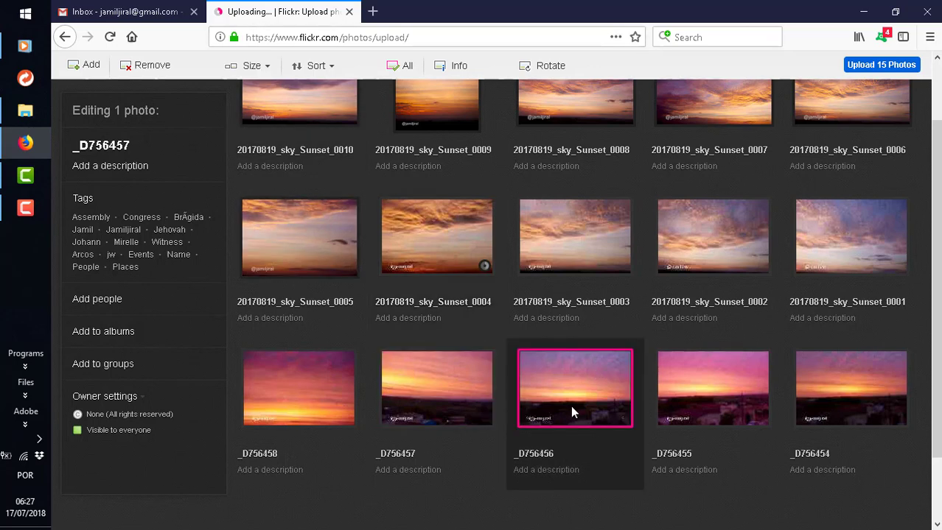
{"action": "left_click", "coordinate": [150, 69]}
{"action": "left_click", "coordinate": [469, 305]}
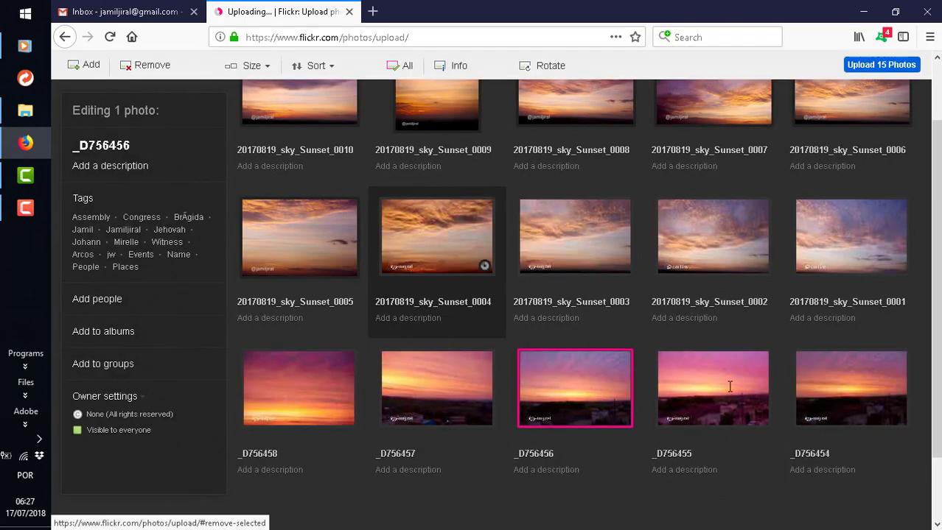
- Remove _D756454 from the batch and retry the photo that failed to upload
{"action": "left_click", "coordinate": [741, 408]}
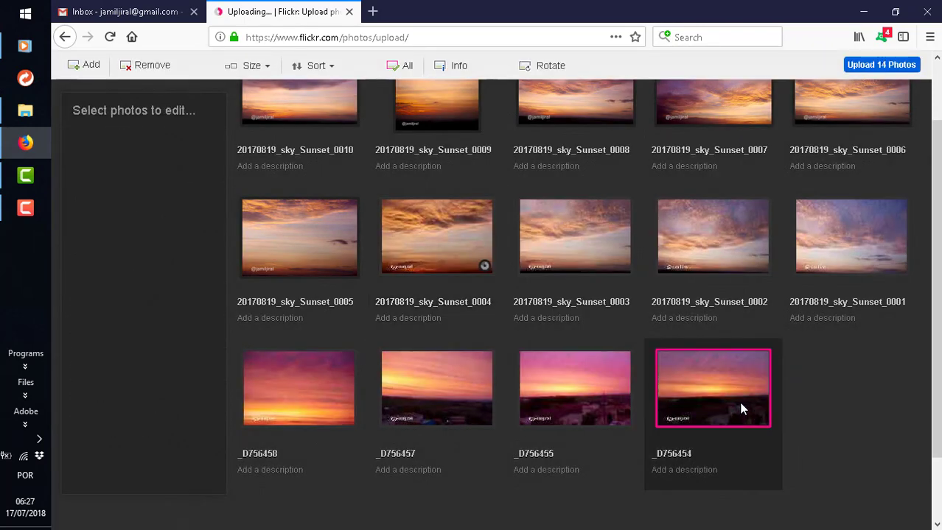
{"action": "left_click", "coordinate": [148, 67]}
{"action": "left_click", "coordinate": [469, 305]}
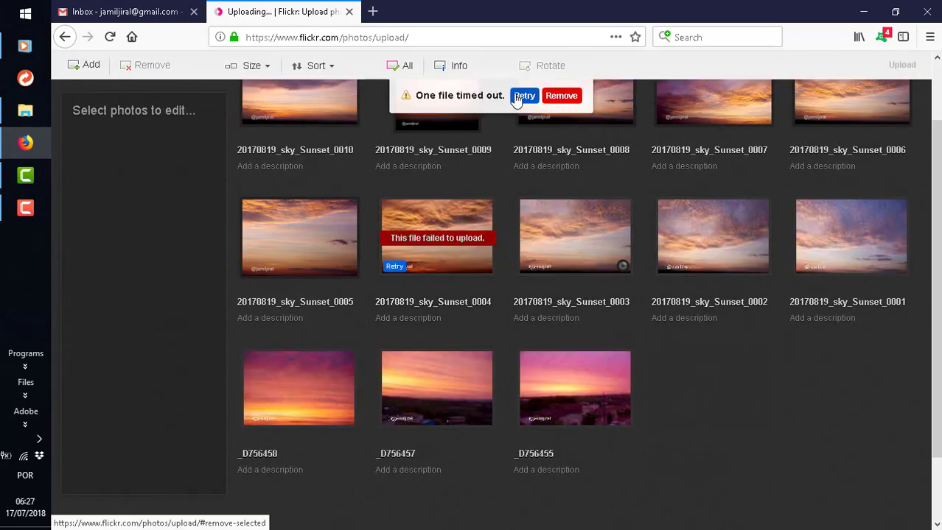
{"action": "left_click", "coordinate": [519, 96]}
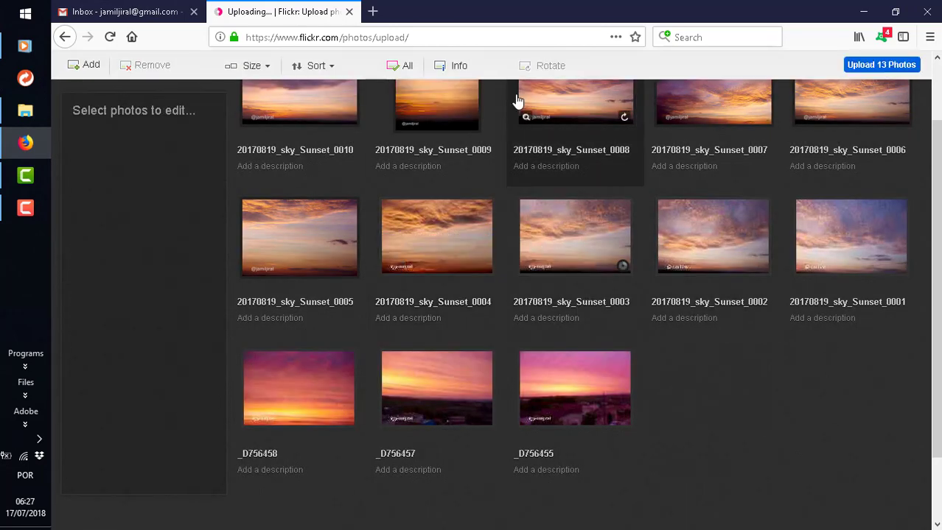
- Remove _D756455, _D756457 and _D756458 together from the batch
{"action": "left_click", "coordinate": [576, 381]}
{"action": "key", "text": "shift+Left"}
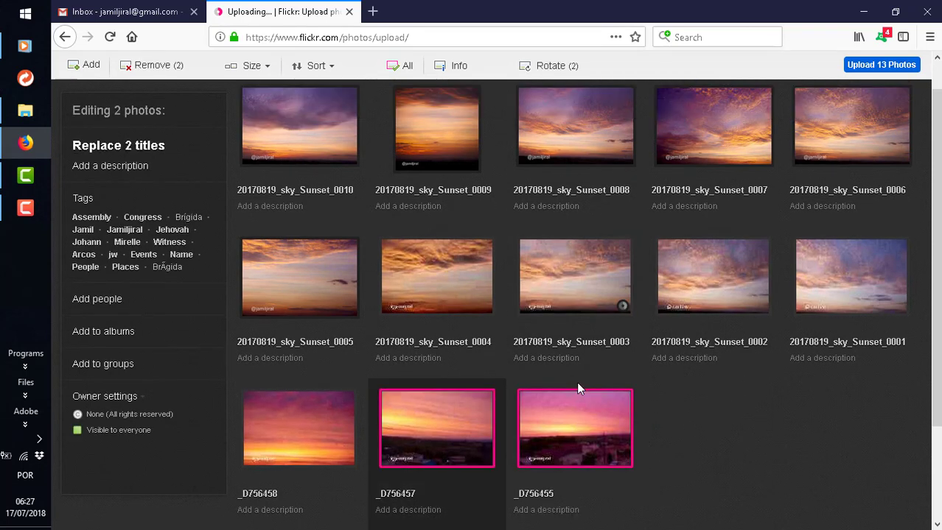
{"action": "key", "text": "shift+Left"}
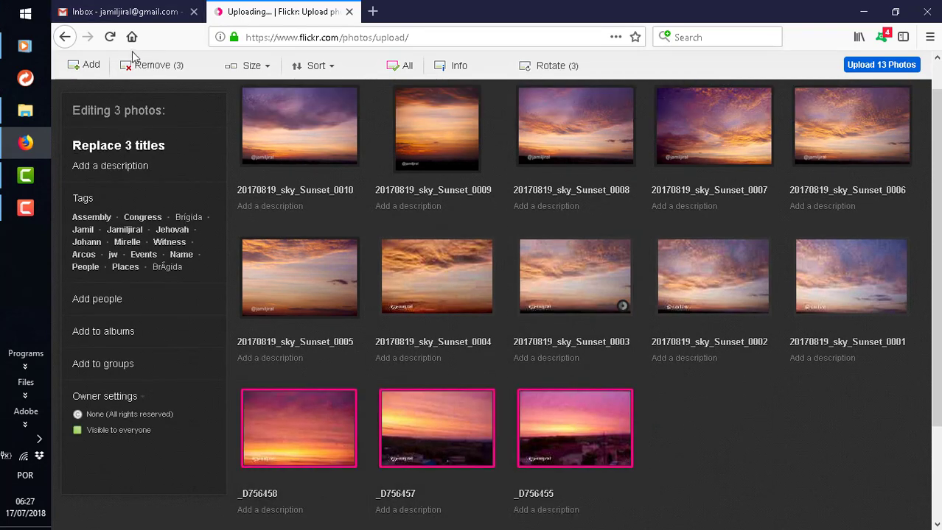
{"action": "left_click", "coordinate": [151, 68]}
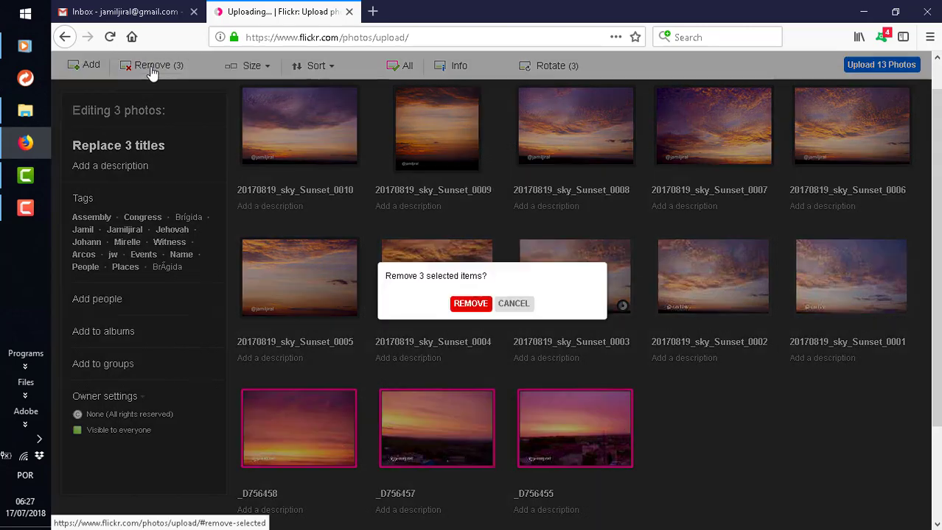
{"action": "left_click", "coordinate": [468, 309]}
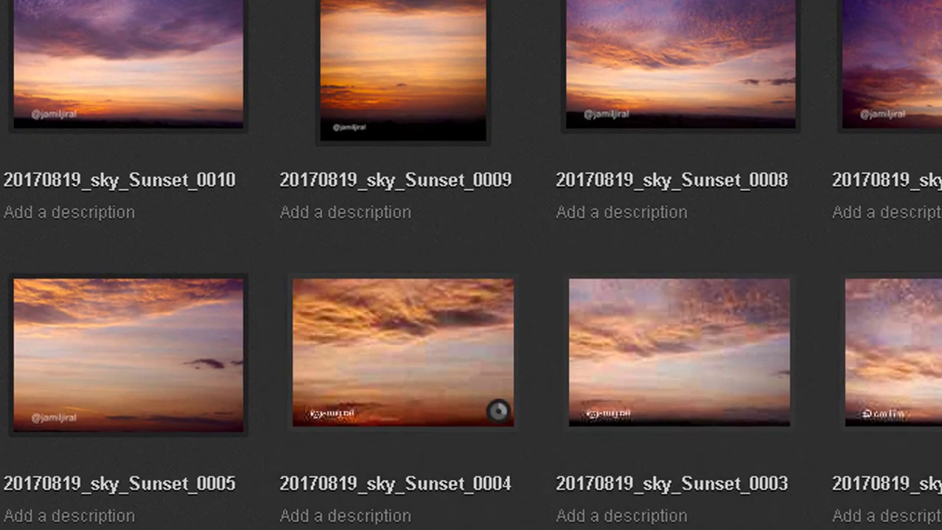
- Delete Sunset_0001, _0002 and _0003 from the batch, confirming each removal
{"action": "left_click", "coordinate": [851, 310]}
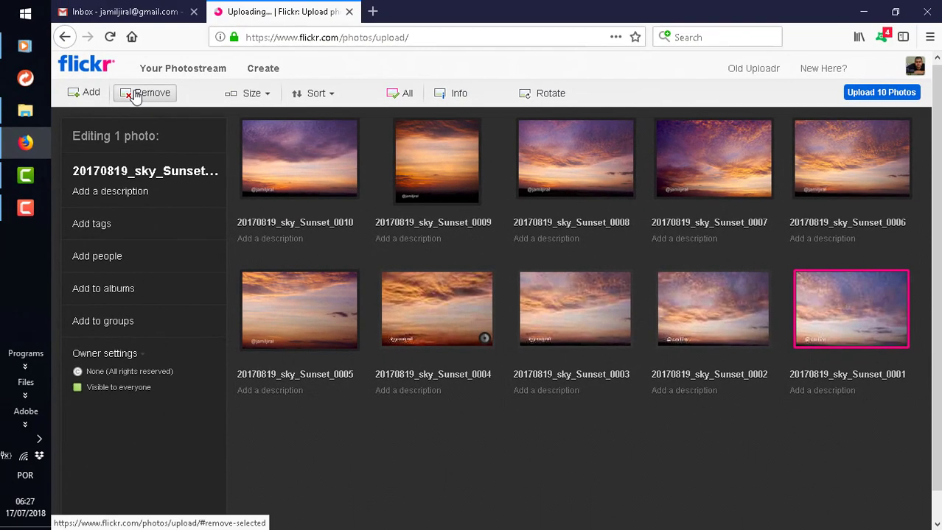
{"action": "left_click", "coordinate": [148, 93]}
{"action": "left_click", "coordinate": [466, 303]}
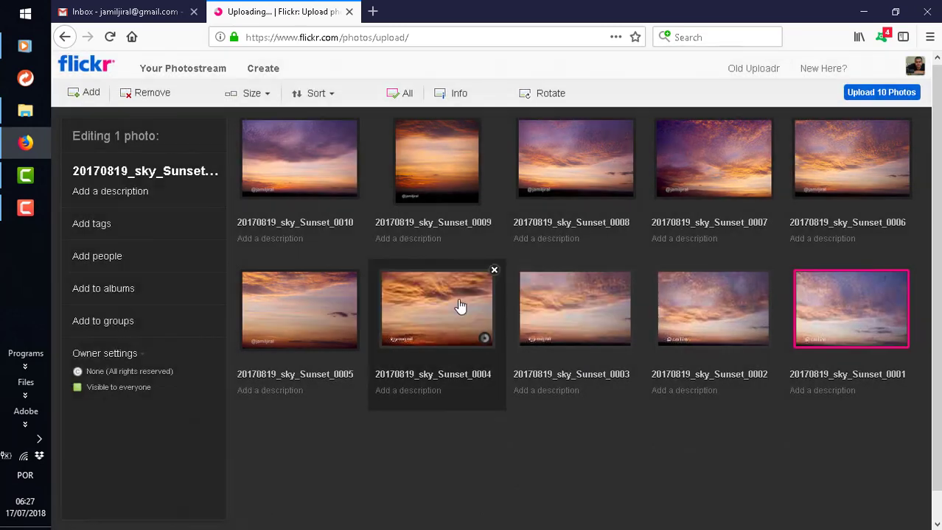
{"action": "left_click", "coordinate": [716, 316]}
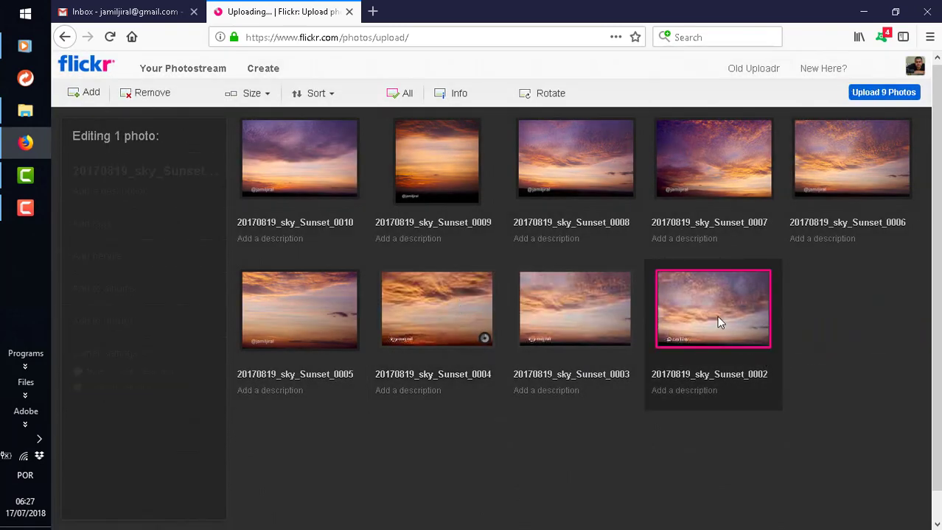
{"action": "left_click", "coordinate": [150, 93]}
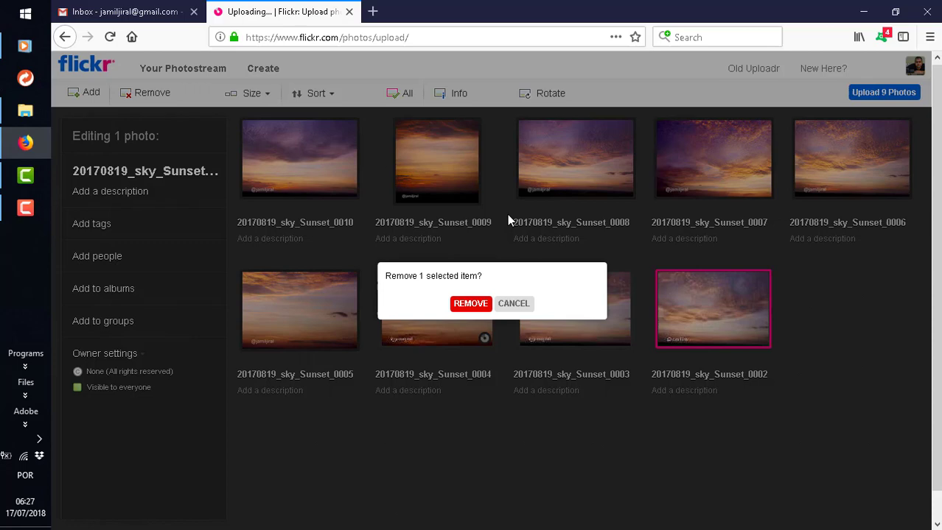
{"action": "left_click", "coordinate": [472, 305]}
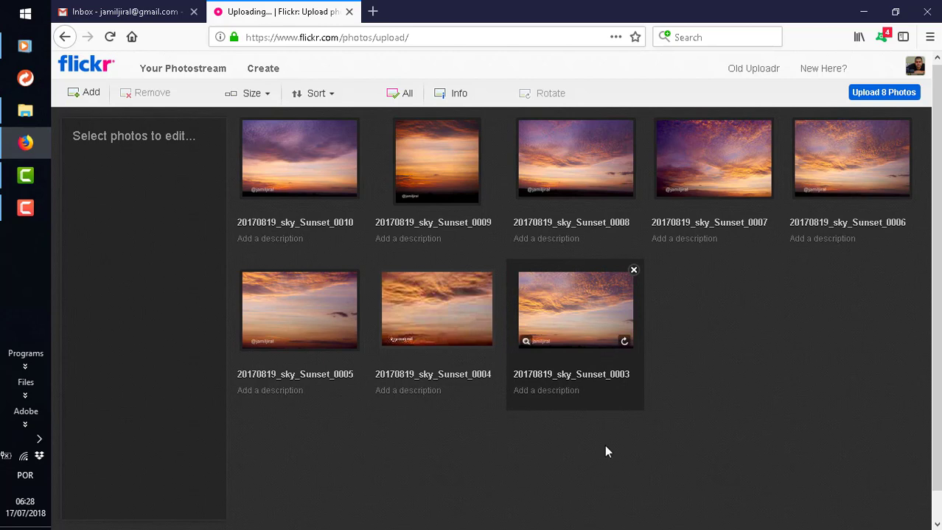
{"action": "mouse_move", "coordinate": [575, 310]}
{"action": "left_click", "coordinate": [588, 315]}
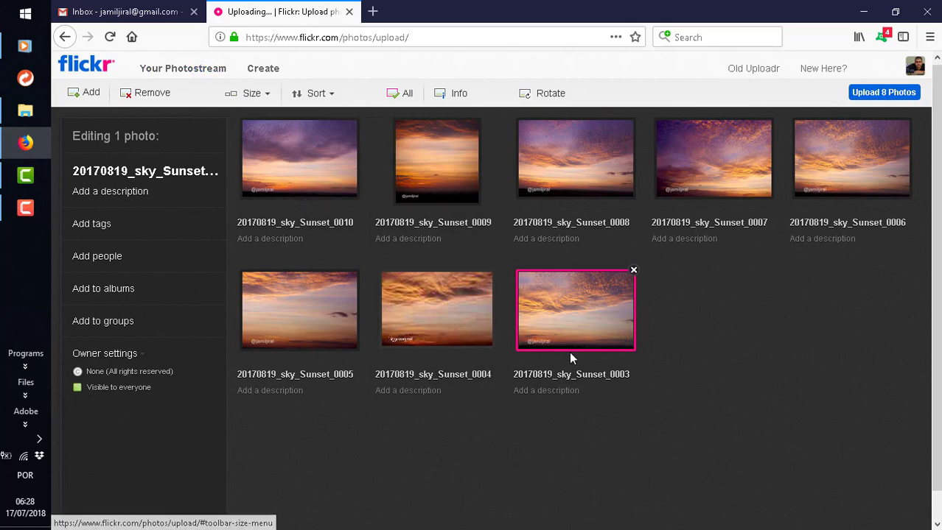
{"action": "left_click", "coordinate": [142, 96]}
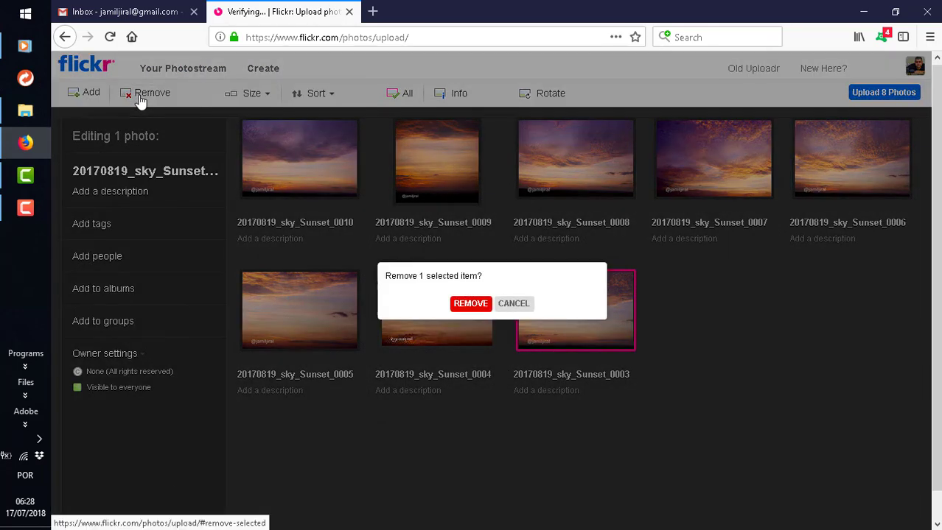
{"action": "left_click", "coordinate": [463, 304]}
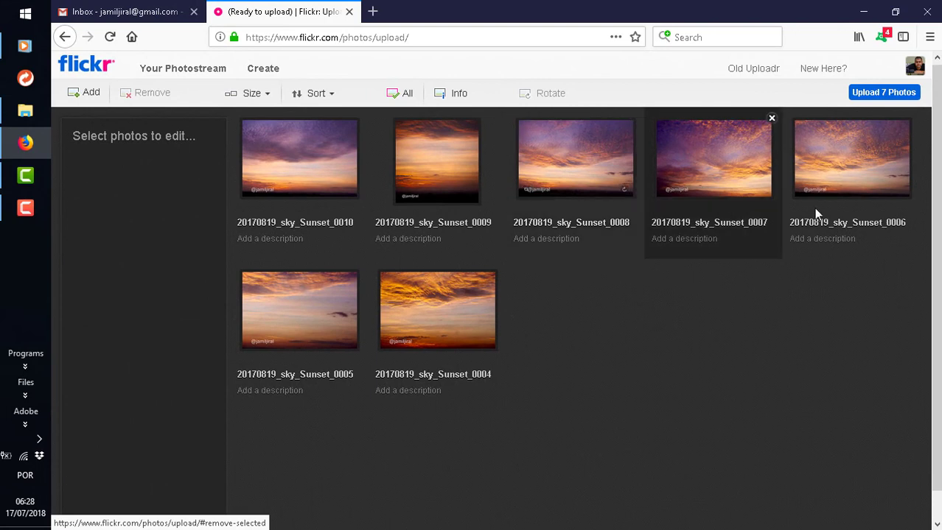
- Upload the seven photos and confirm publishing them publicly
{"action": "left_click", "coordinate": [869, 98]}
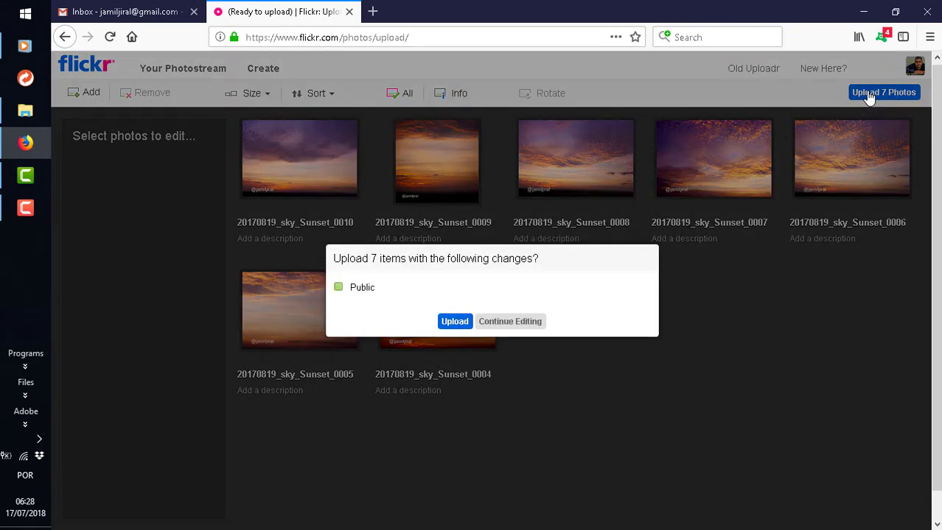
{"action": "left_click", "coordinate": [448, 323]}
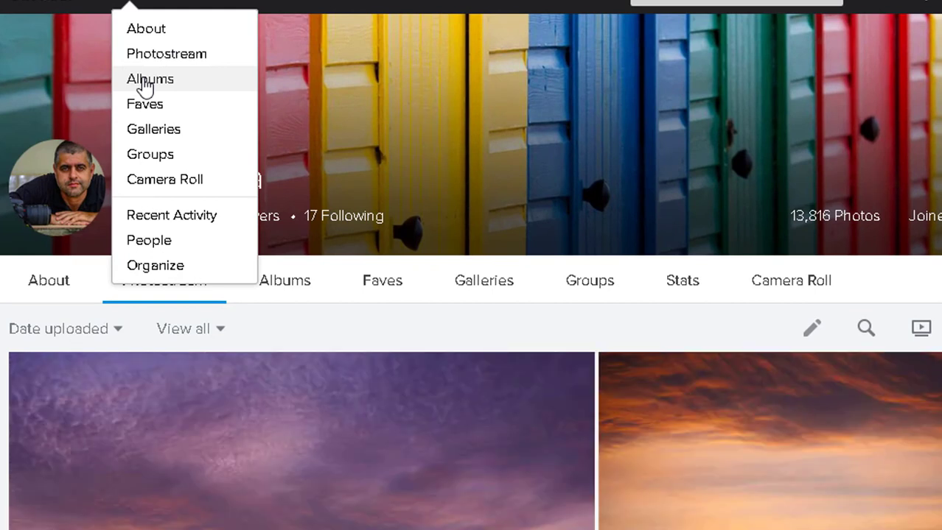
- From the Albums list, view the 2018_04April album's share link, then close it
{"action": "left_click", "coordinate": [146, 84]}
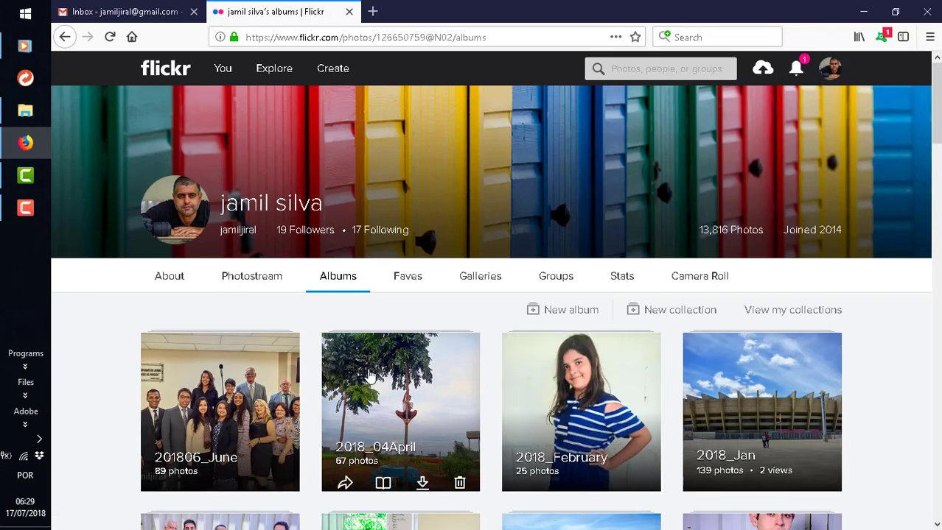
{"action": "mouse_move", "coordinate": [354, 368]}
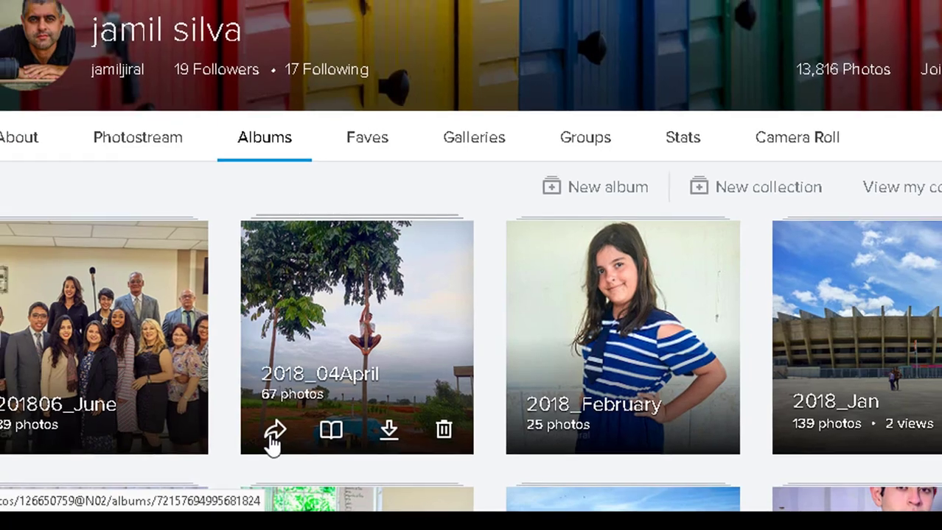
{"action": "left_click", "coordinate": [270, 431]}
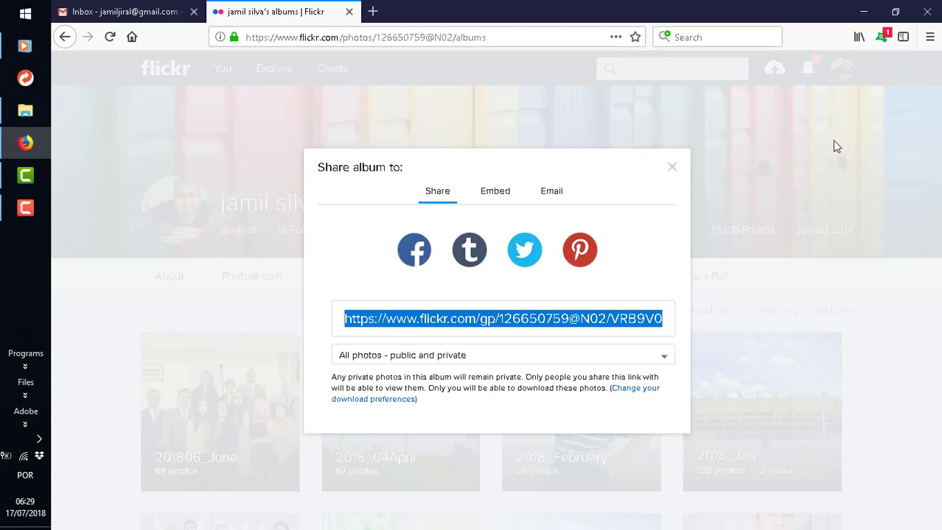
{"action": "left_click", "coordinate": [672, 169]}
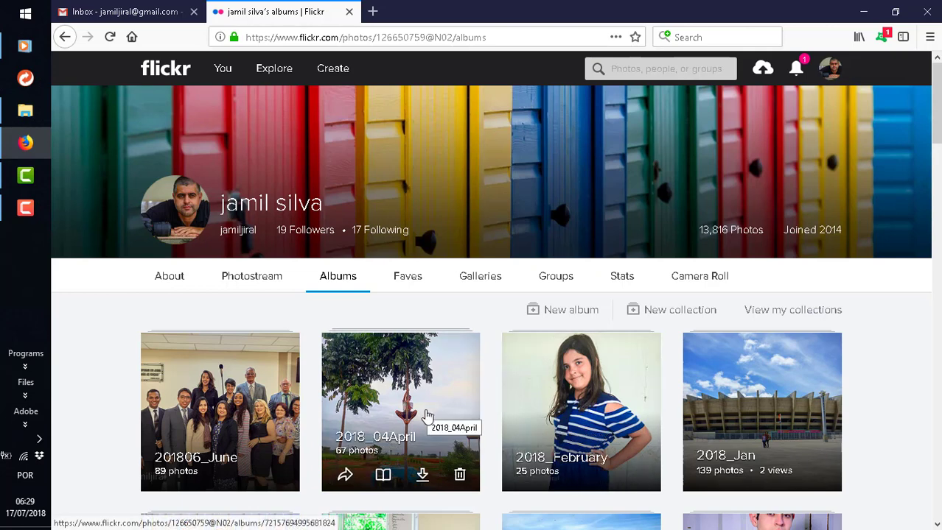
{"action": "mouse_move", "coordinate": [762, 412]}
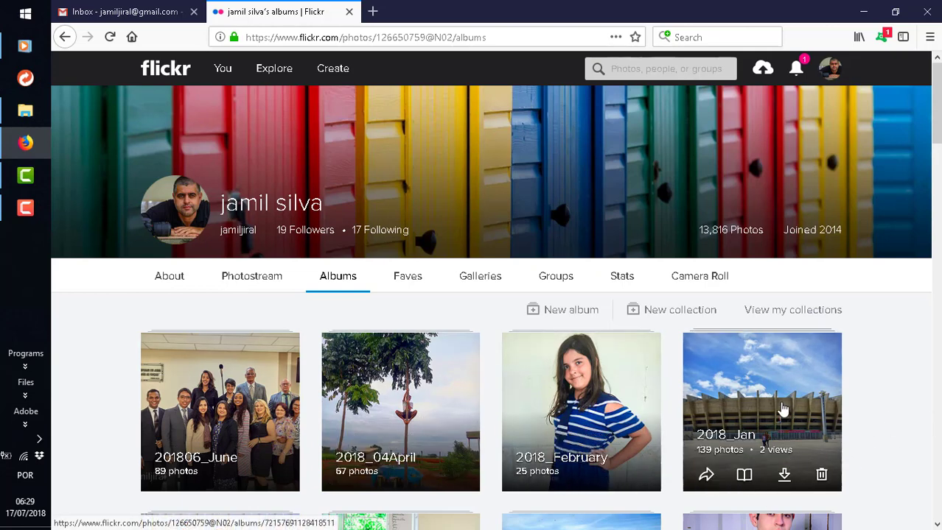
- Open the Family photo in the 2018_Jan album and return to the top of its page
{"action": "left_click", "coordinate": [783, 410]}
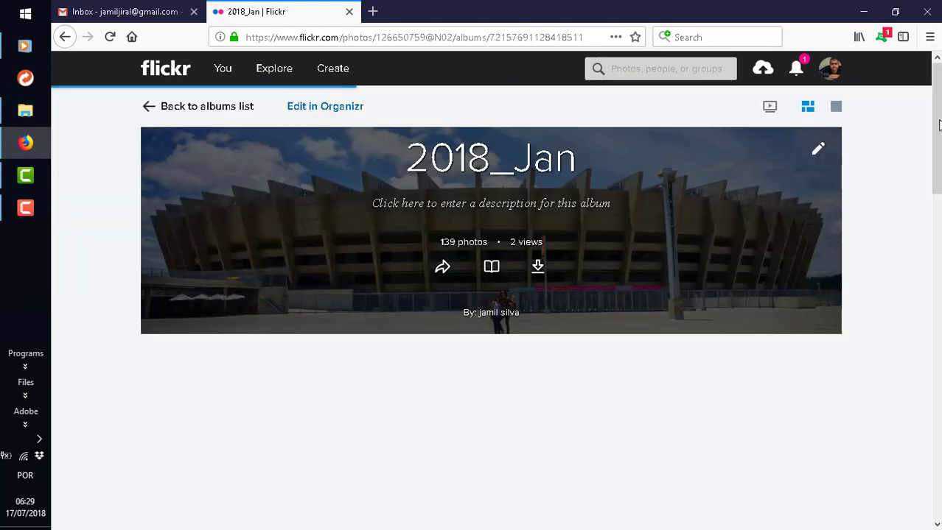
{"action": "scroll", "coordinate": [938, 125], "scroll_direction": "down", "scroll_amount": 5}
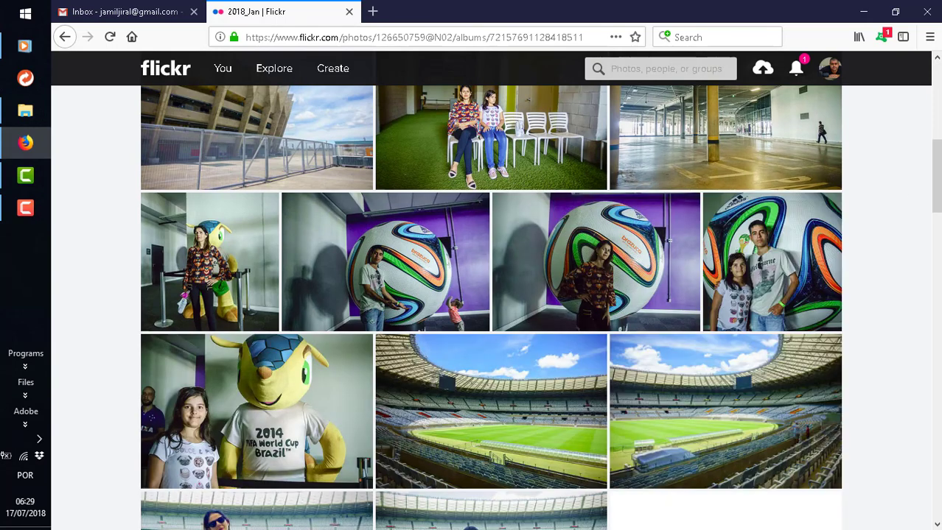
{"action": "scroll", "coordinate": [548, 311], "scroll_direction": "up", "scroll_amount": 5}
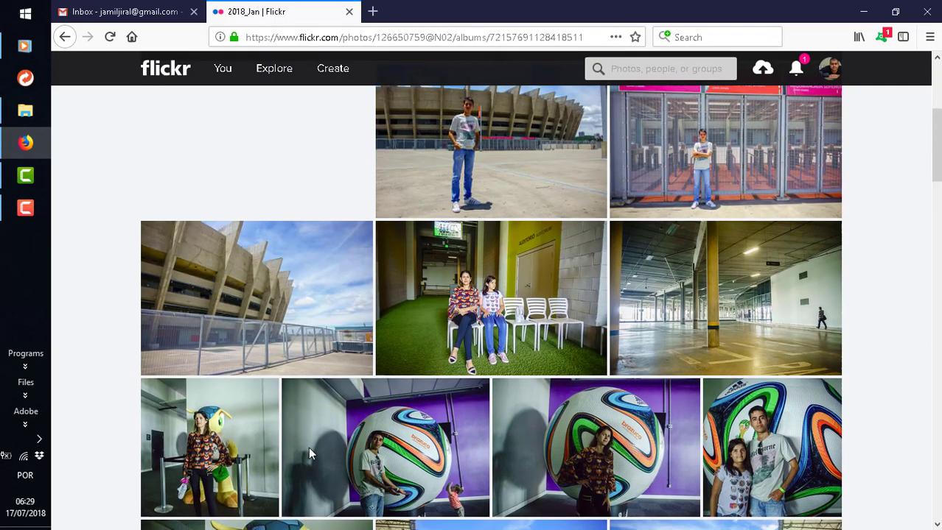
{"action": "left_click", "coordinate": [396, 472]}
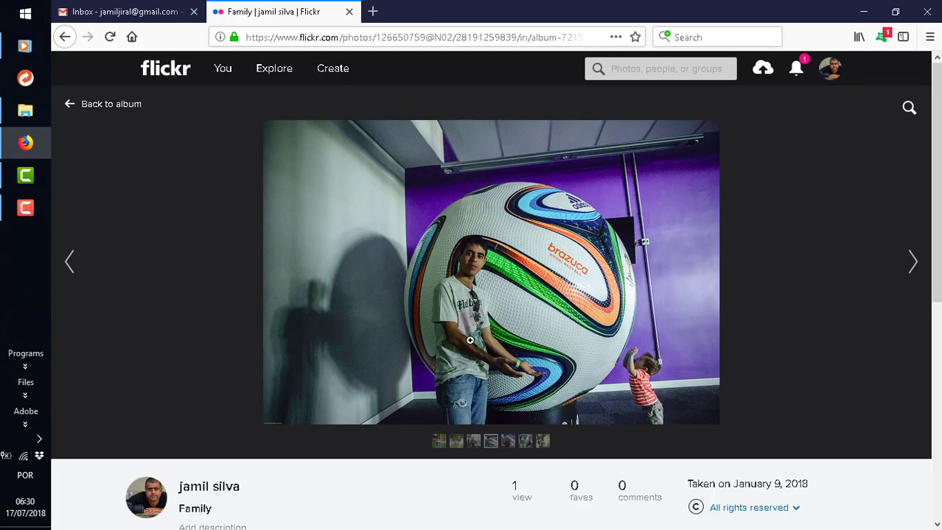
{"action": "left_click_drag", "start_coordinate": [938, 171], "coordinate": [930, 262]}
{"action": "left_click_drag", "start_coordinate": [936, 308], "coordinate": [929, 486]}
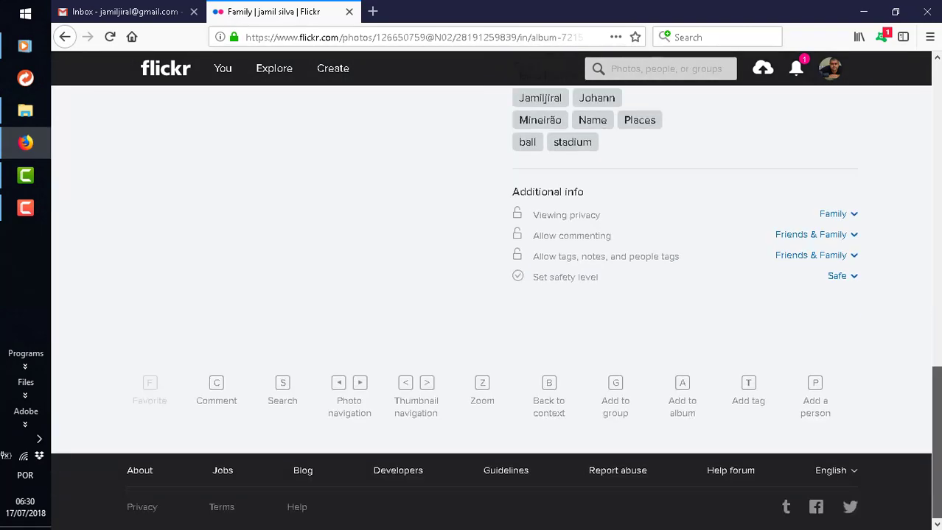
{"action": "key", "text": "Home"}
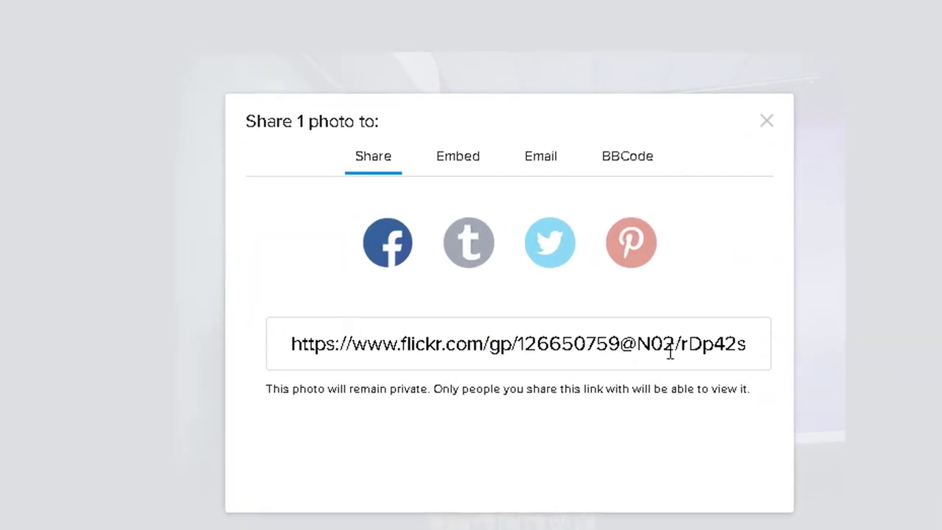
- Select the Family photo's full share URL, then close the Share dialog
{"action": "left_click", "coordinate": [552, 352]}
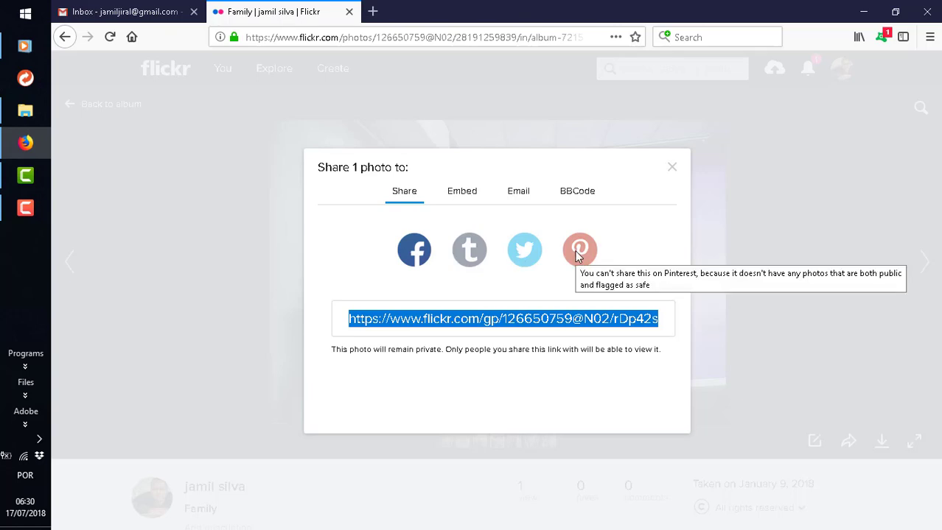
{"action": "left_click", "coordinate": [672, 169]}
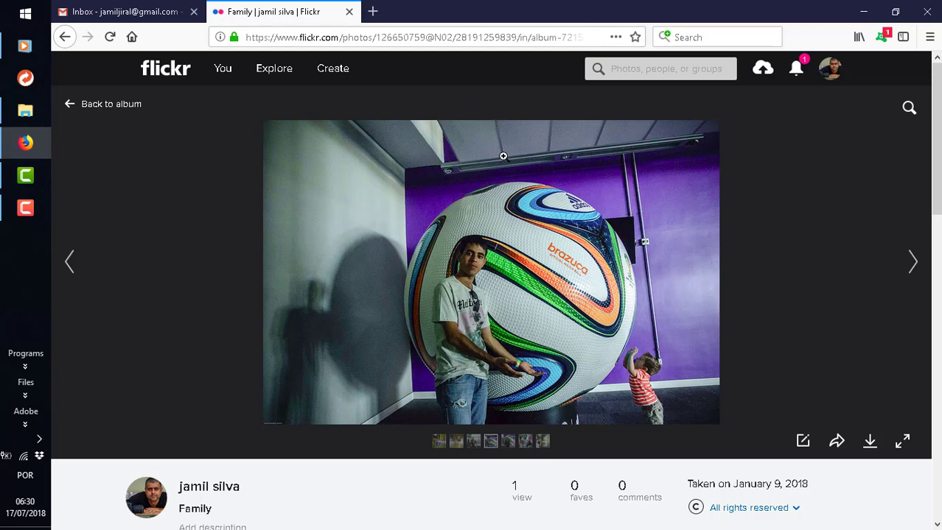